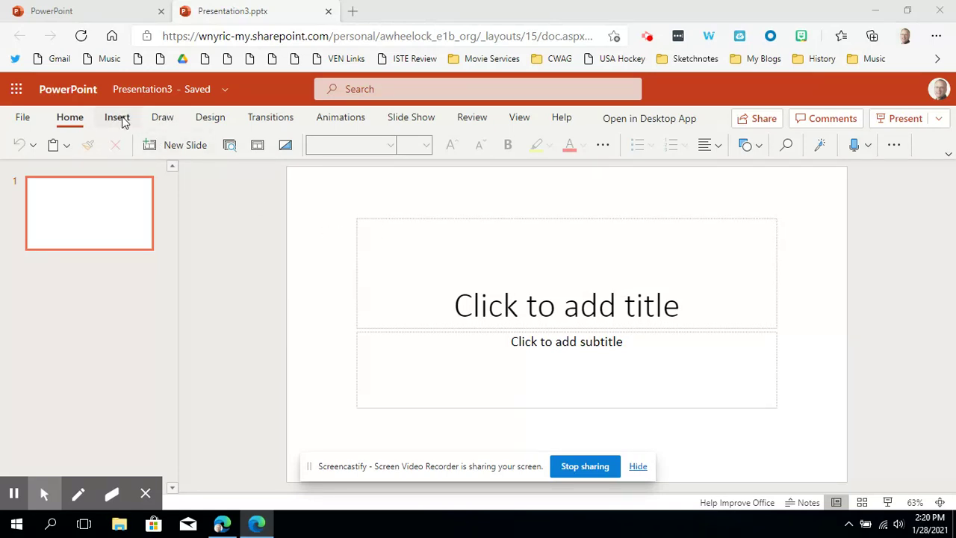
# From the Insert tab, show the Pictures source options for the blank title slide.
pyautogui.click(120, 120)
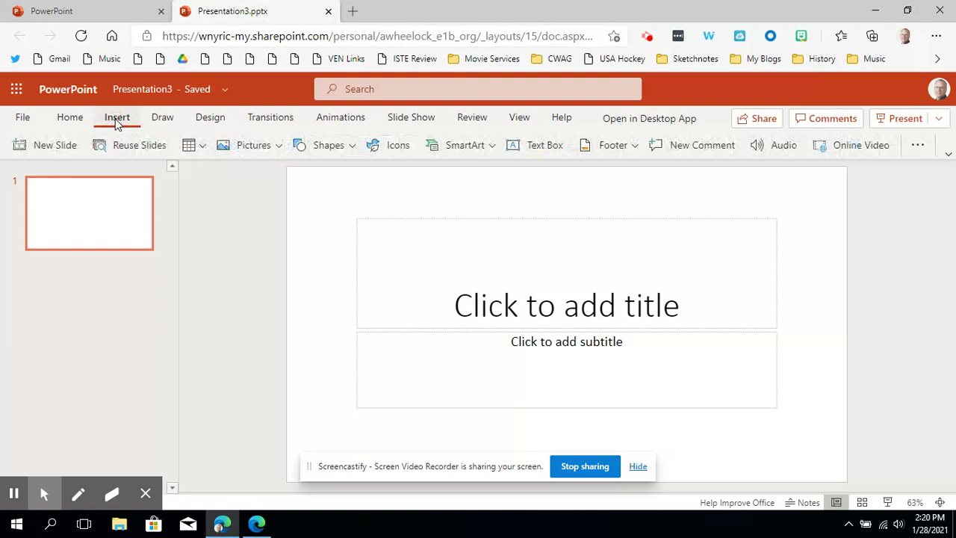
pyautogui.click(268, 150)
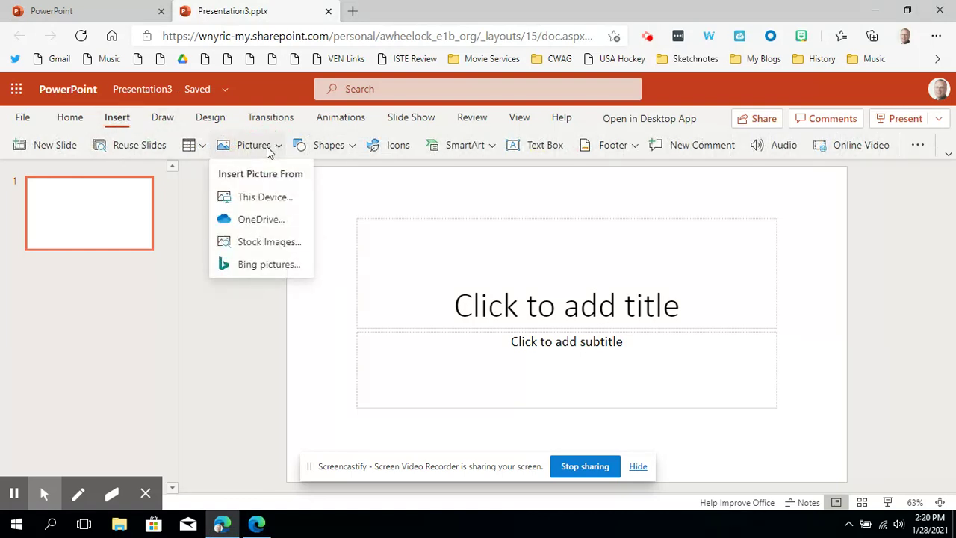
# Search Bing online pictures for 'cicada wasp'.
pyautogui.click(267, 268)
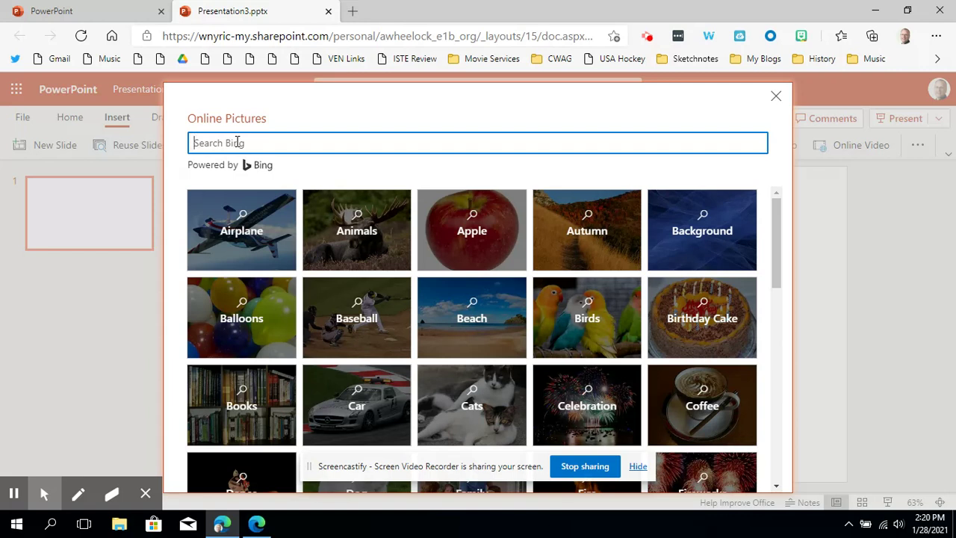
pyautogui.write('cicada wasp')
pyautogui.press('Return')
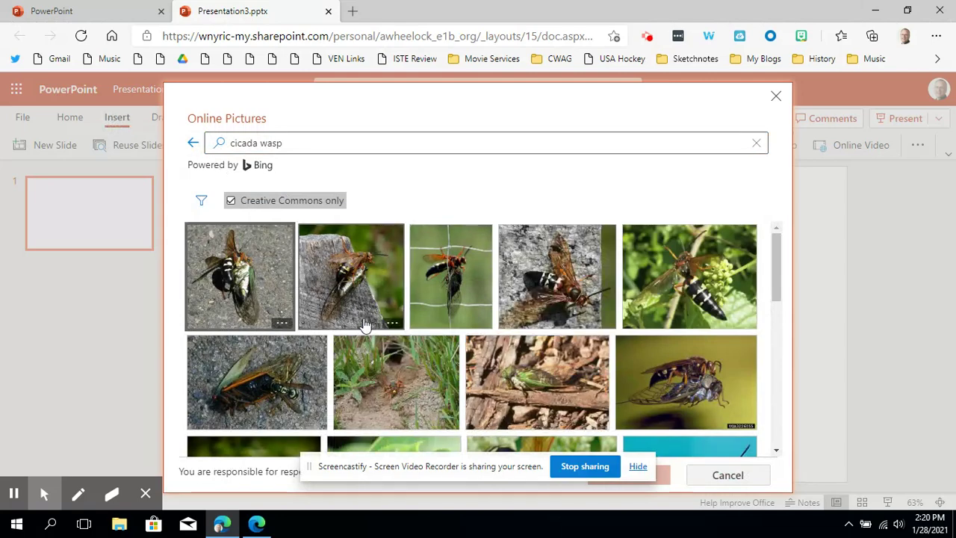
# Check the wasp photos on the olive-green and blue backgrounds.
pyautogui.scroll(-3, 620, 374)
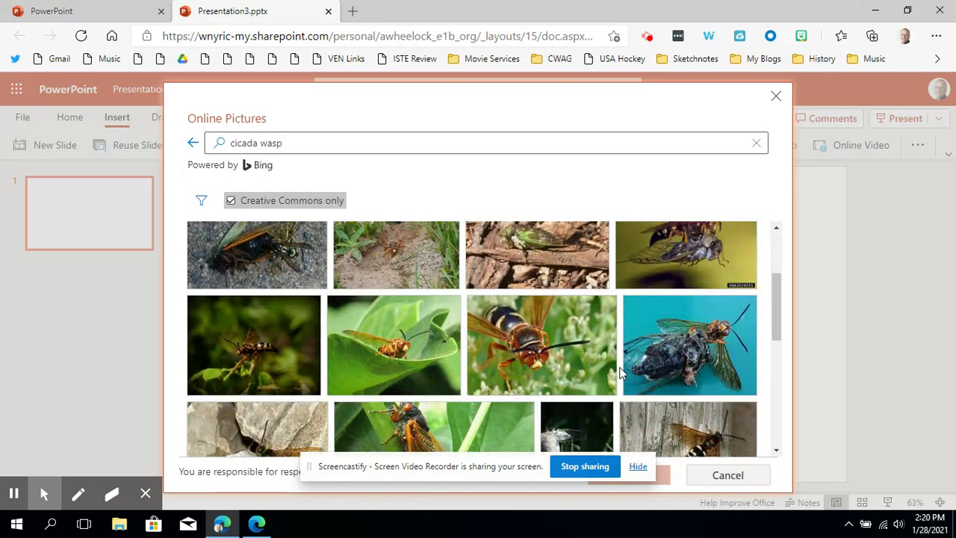
pyautogui.scroll(-5, 616, 373)
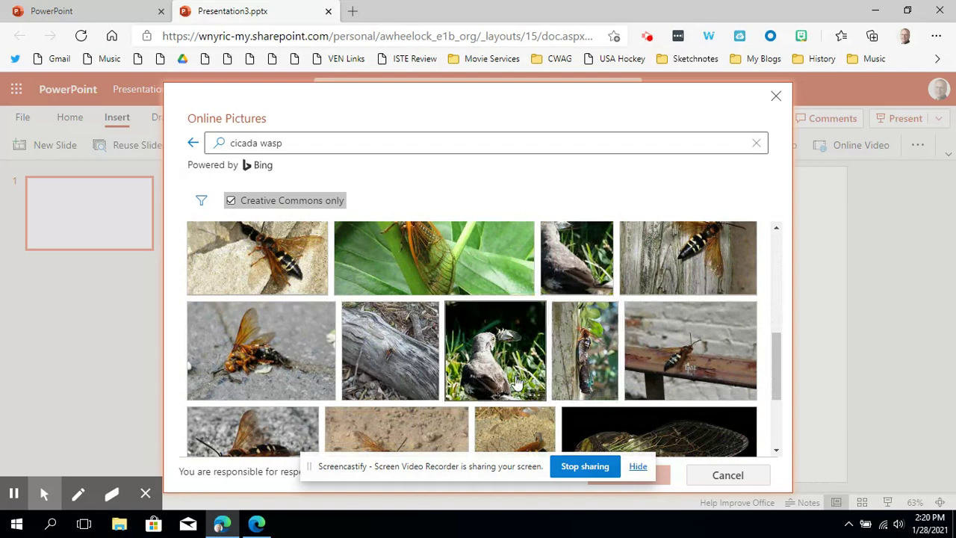
pyautogui.scroll(10, 516, 382)
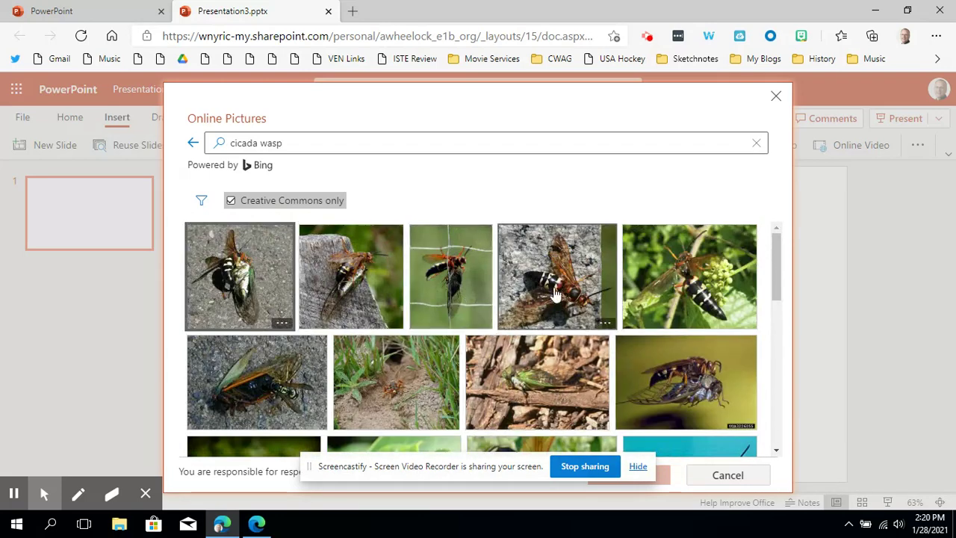
pyautogui.scroll(-2, 678, 299)
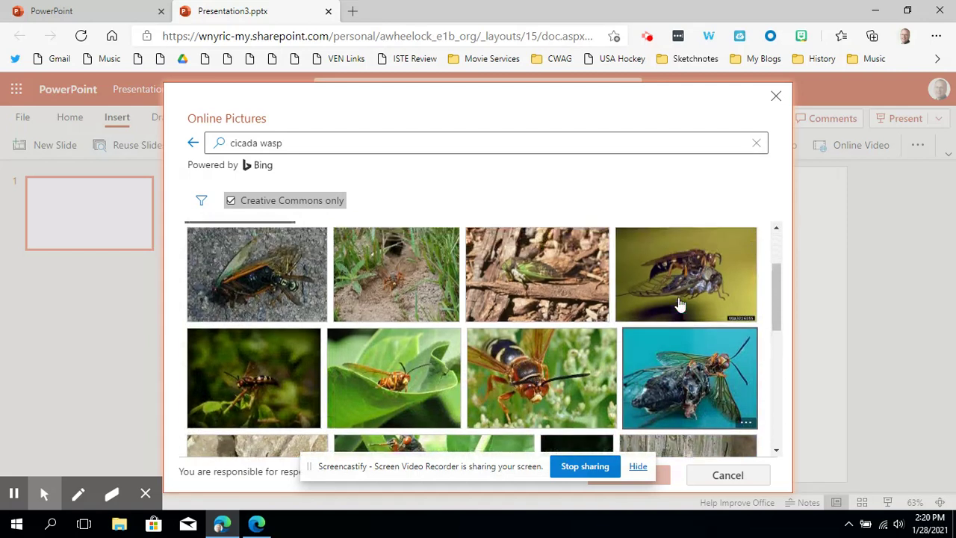
pyautogui.click(697, 287)
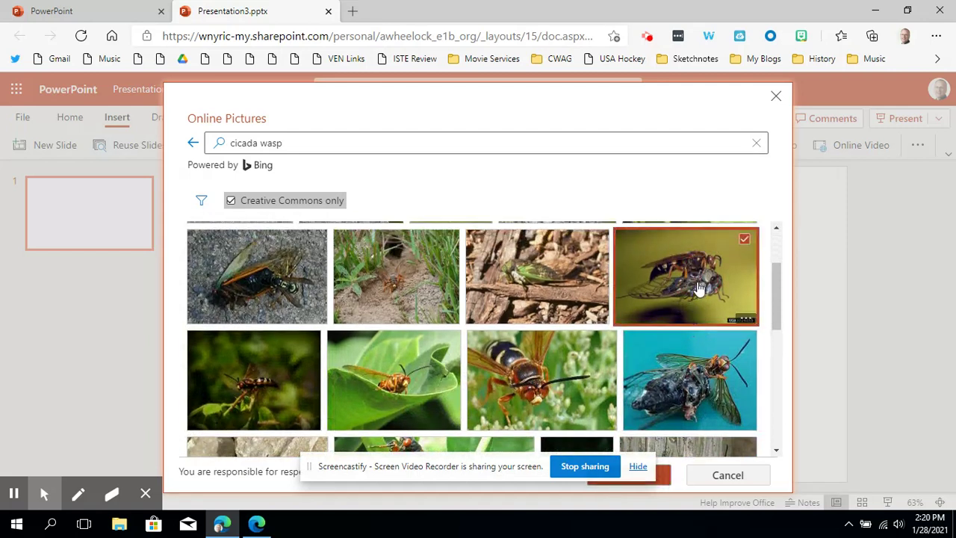
pyautogui.scroll(-1, 682, 320)
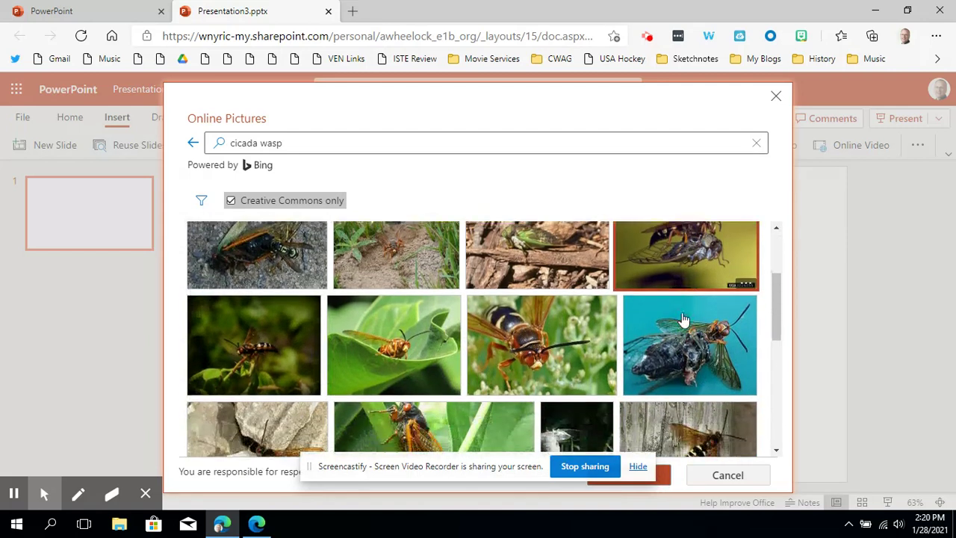
pyautogui.scroll(-1, 682, 320)
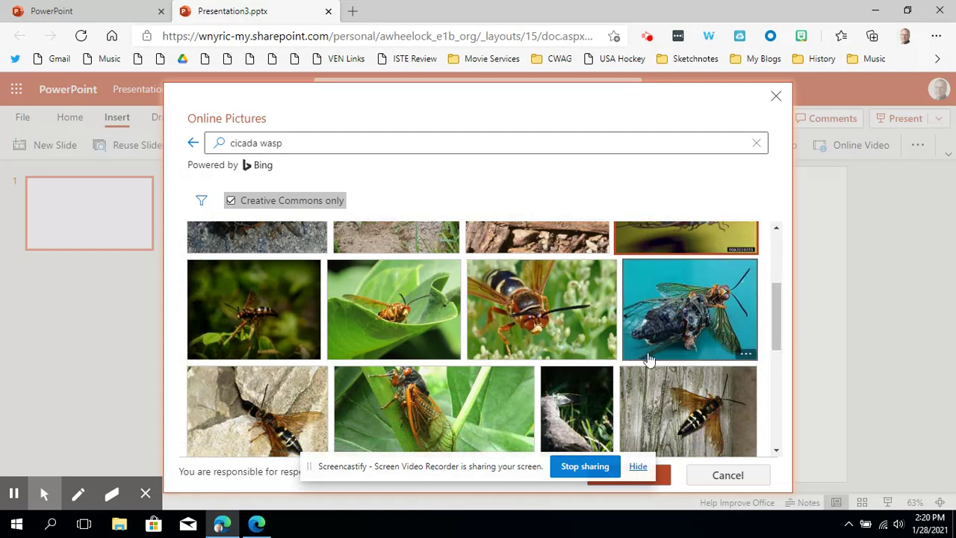
pyautogui.click(679, 321)
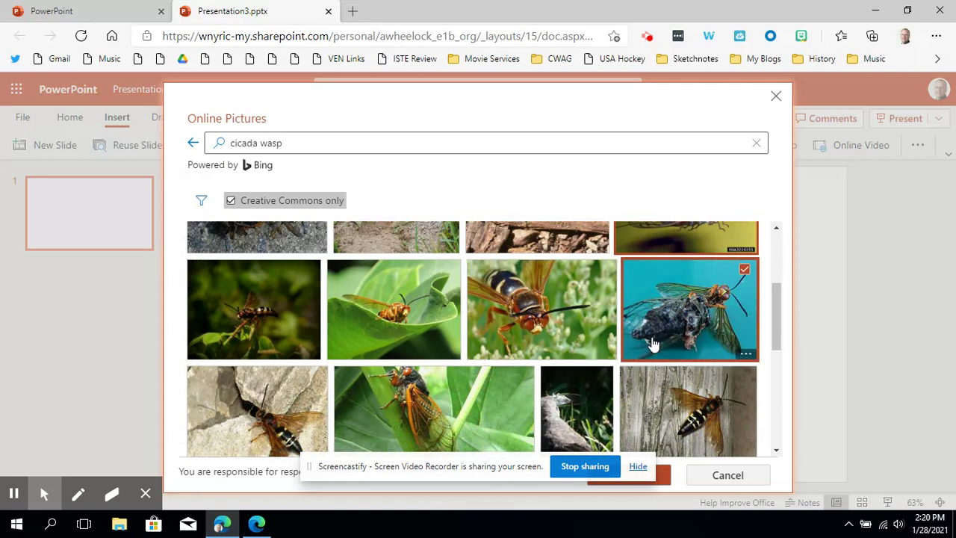
# Check the cicada-on-leaf, weathered-wood and grey-rock wasp photos, plus a sixth result.
pyautogui.scroll(-1, 681, 329)
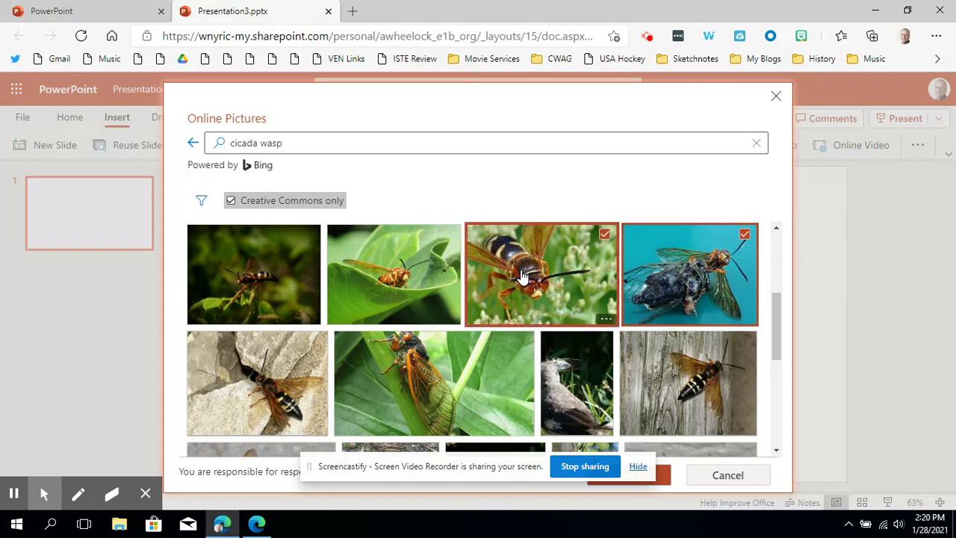
pyautogui.scroll(-2, 433, 359)
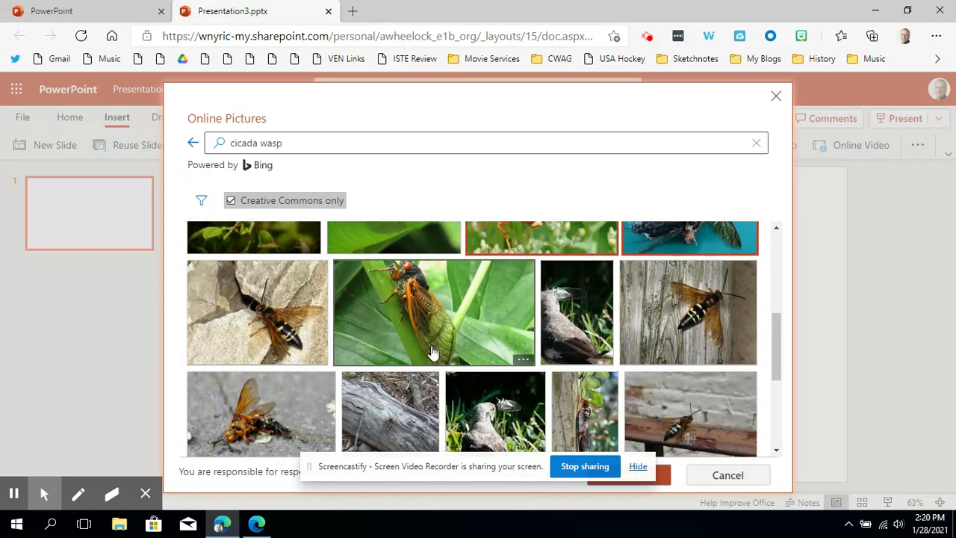
pyautogui.click(419, 310)
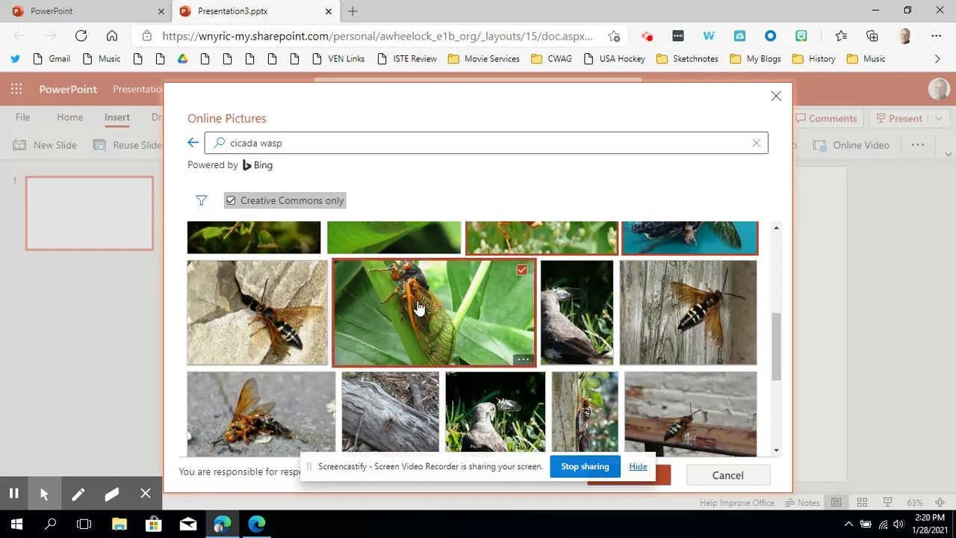
pyautogui.click(711, 314)
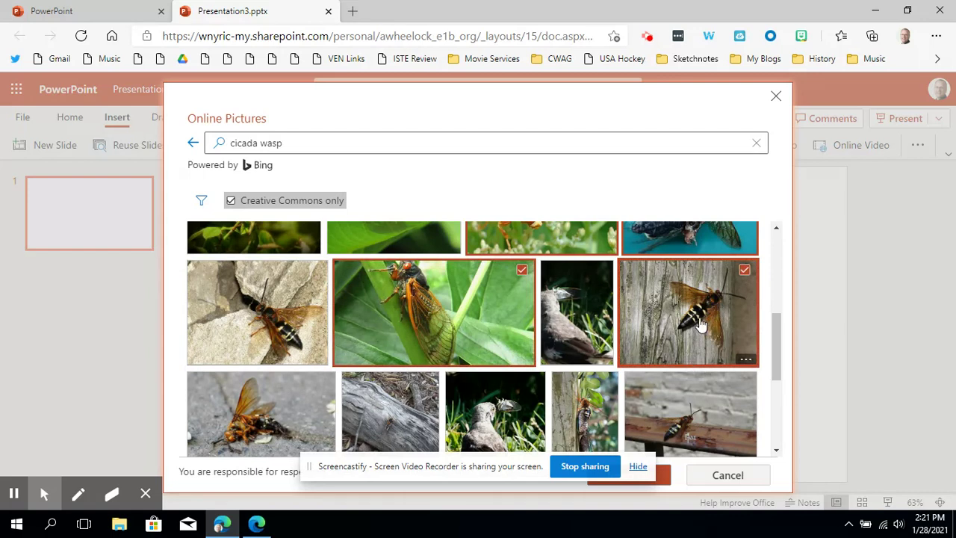
pyautogui.click(254, 340)
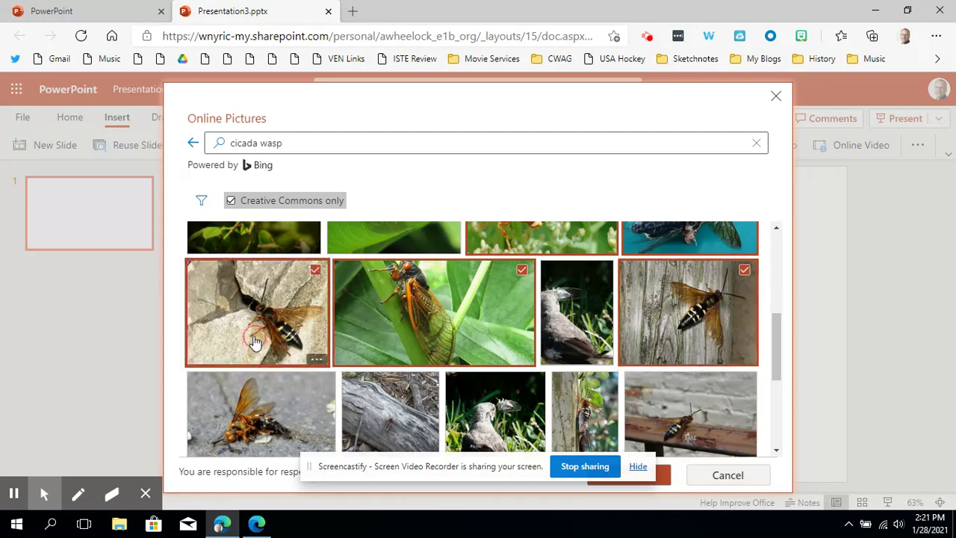
pyautogui.scroll(-1, 319, 349)
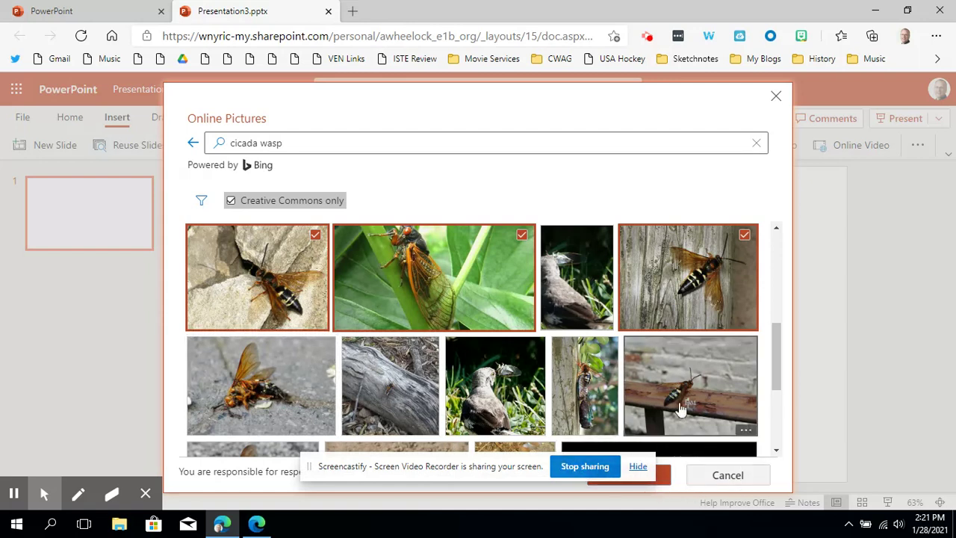
pyautogui.click(636, 466)
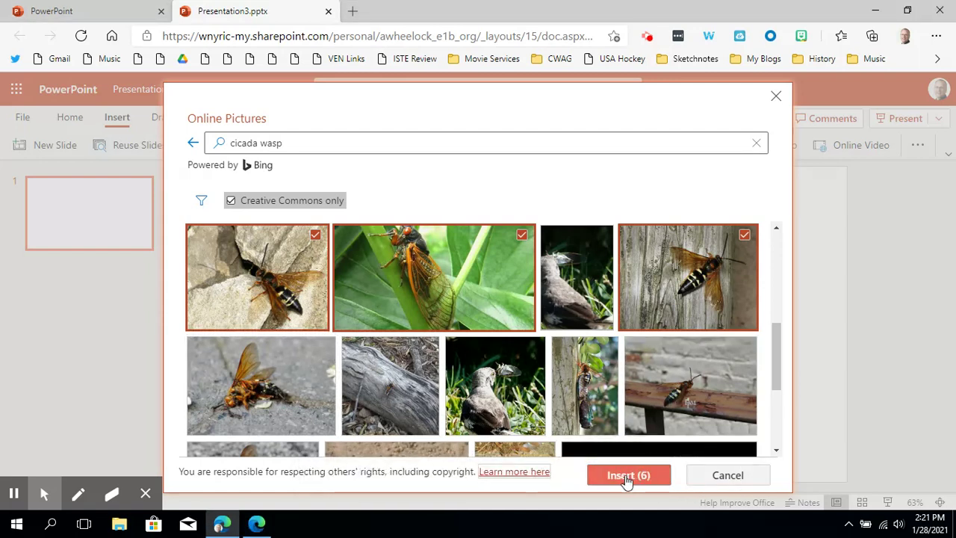
# Insert the six photos and apply the Designer layout with dark title panel and photo grid.
pyautogui.click(626, 478)
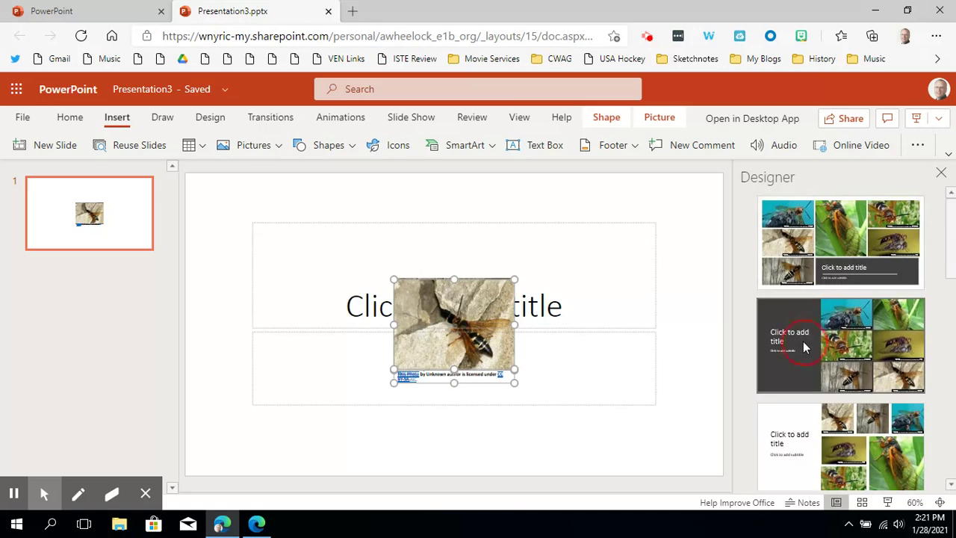
pyautogui.click(803, 342)
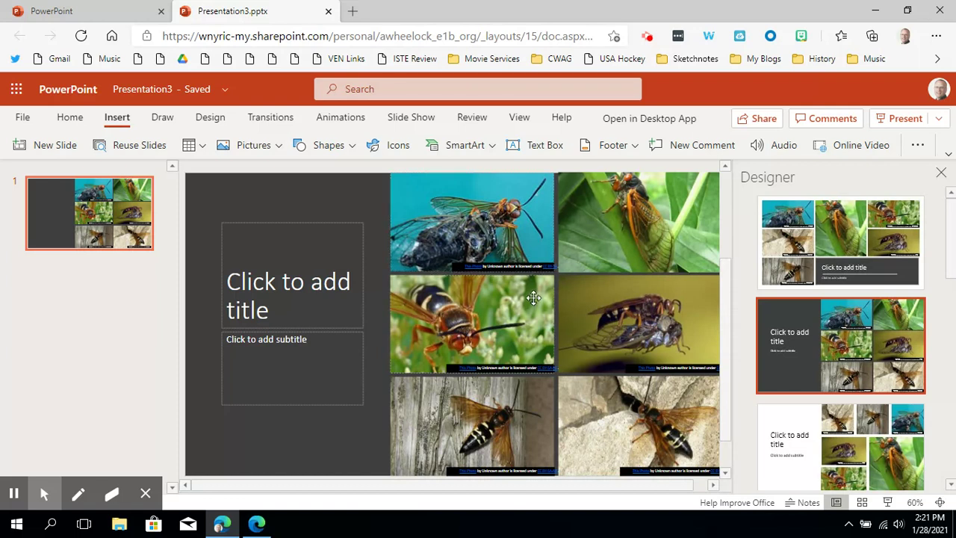
# Enter 'The Cicada Wasp' in the dark panel's title placeholder.
pyautogui.click(295, 301)
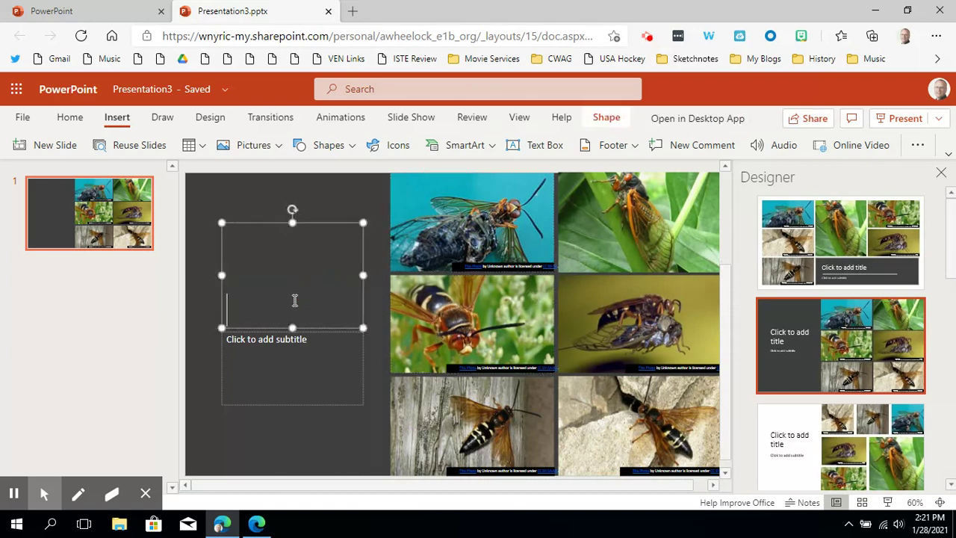
pyautogui.write('Teh')
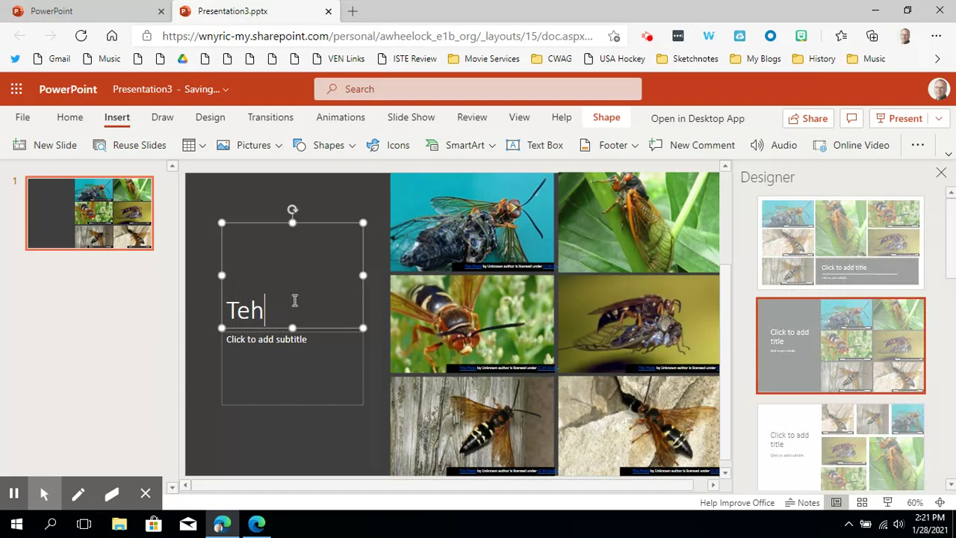
pyautogui.press('BackSpace')
pyautogui.press('BackSpace')
pyautogui.write('he Ci')
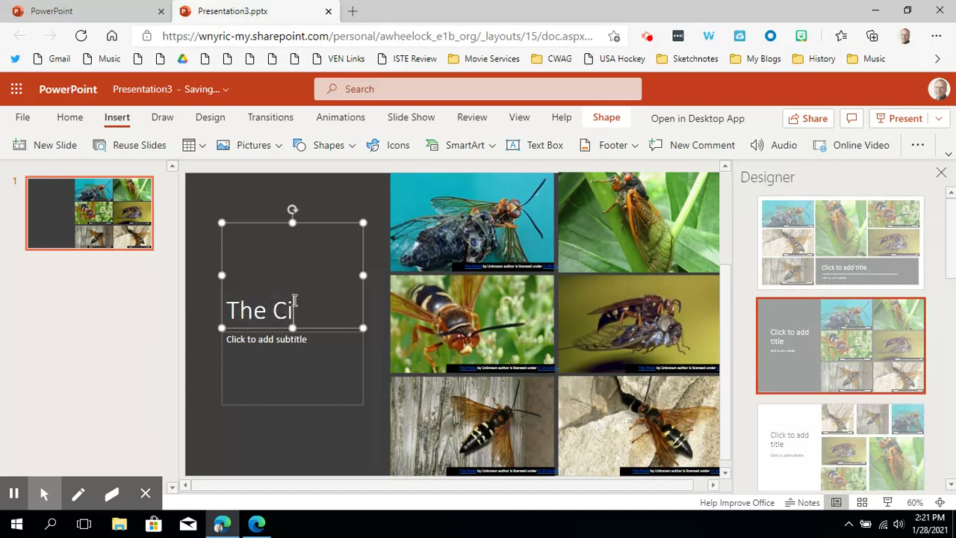
pyautogui.write('cada Wasa')
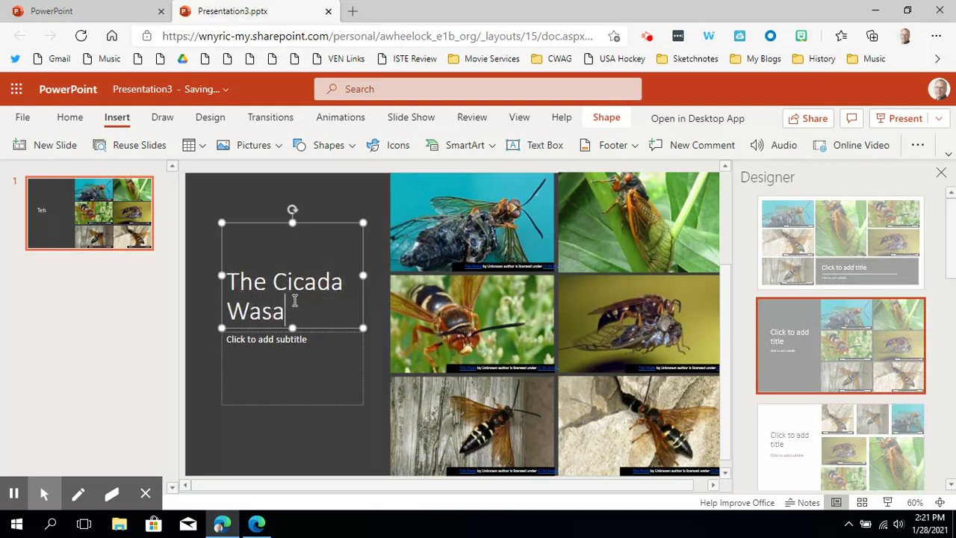
pyautogui.press('BackSpace')
pyautogui.write('p')
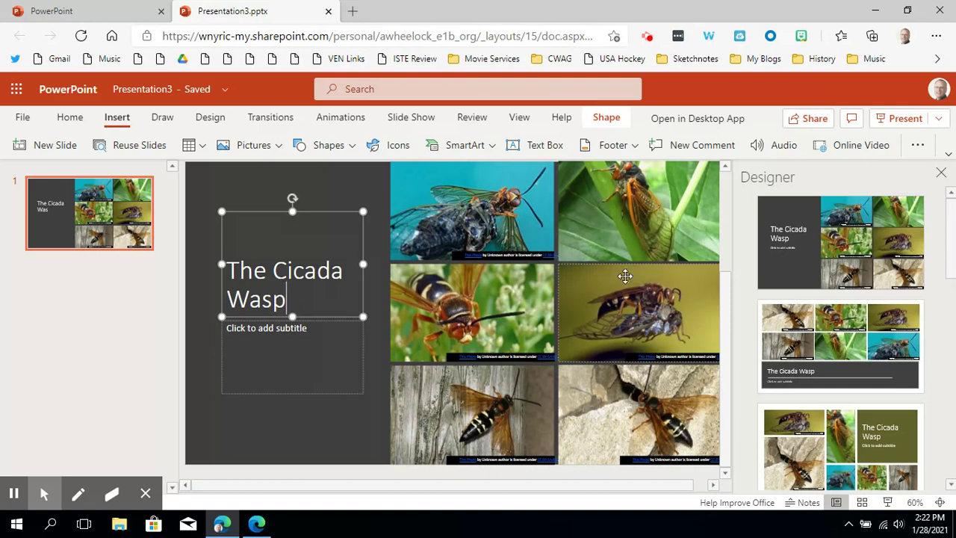
# Give the bottom-left wasp photo a Fly In entrance animation.
pyautogui.click(339, 121)
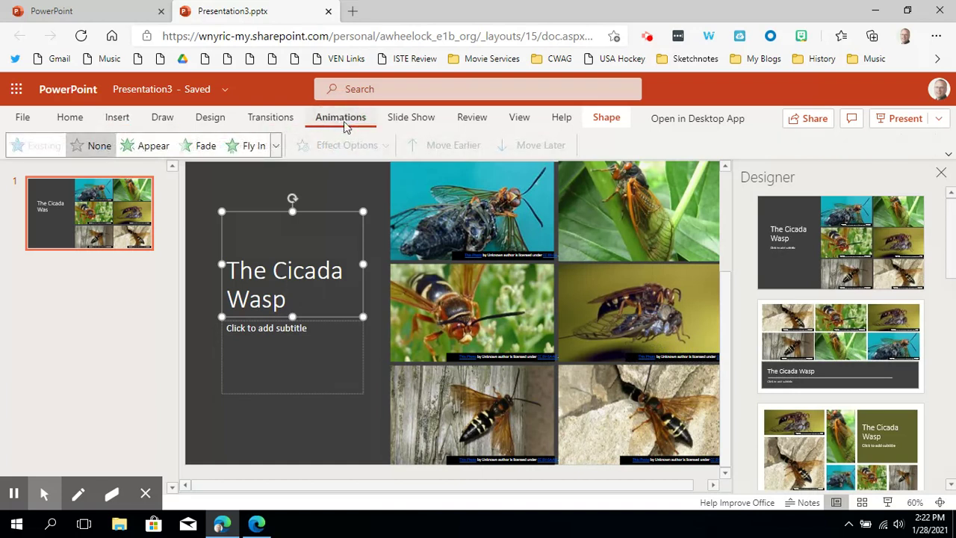
pyautogui.click(476, 408)
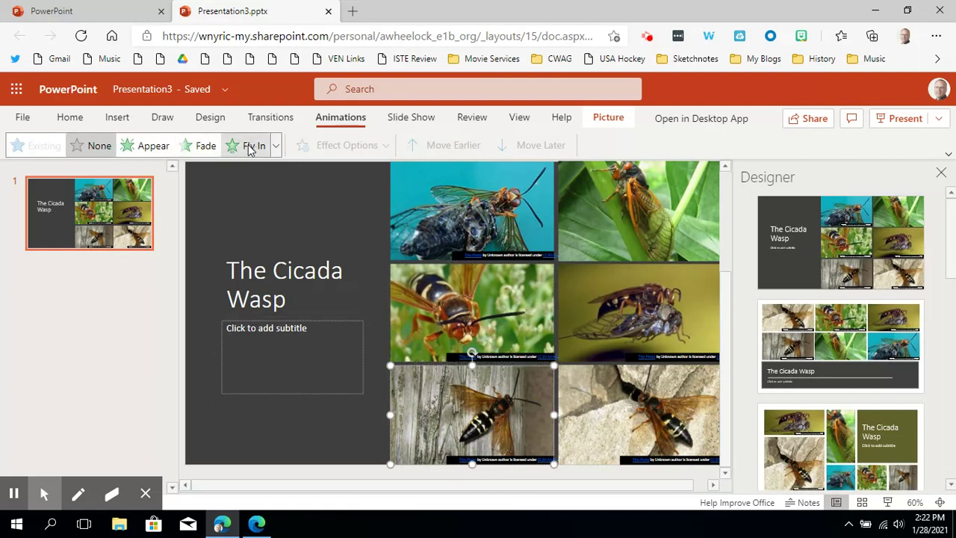
pyautogui.click(277, 147)
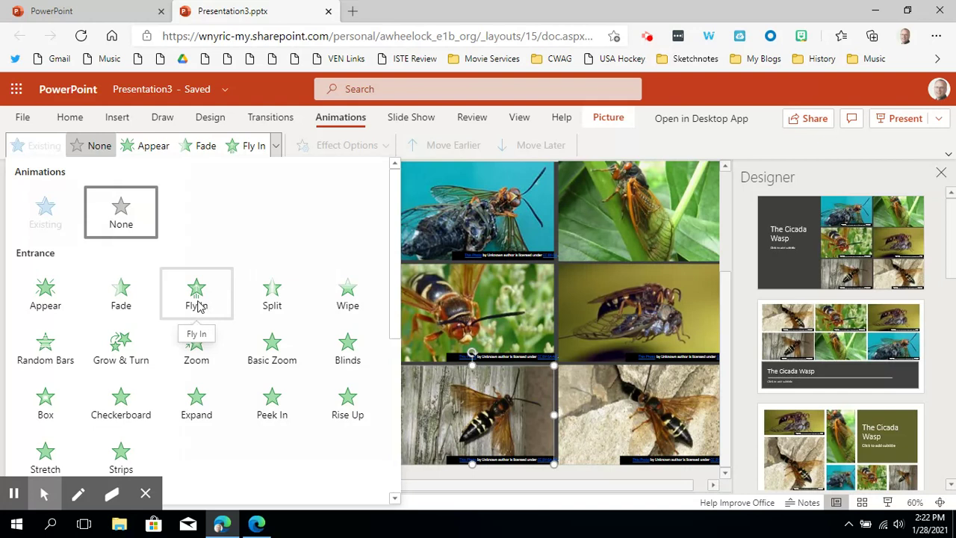
pyautogui.click(196, 295)
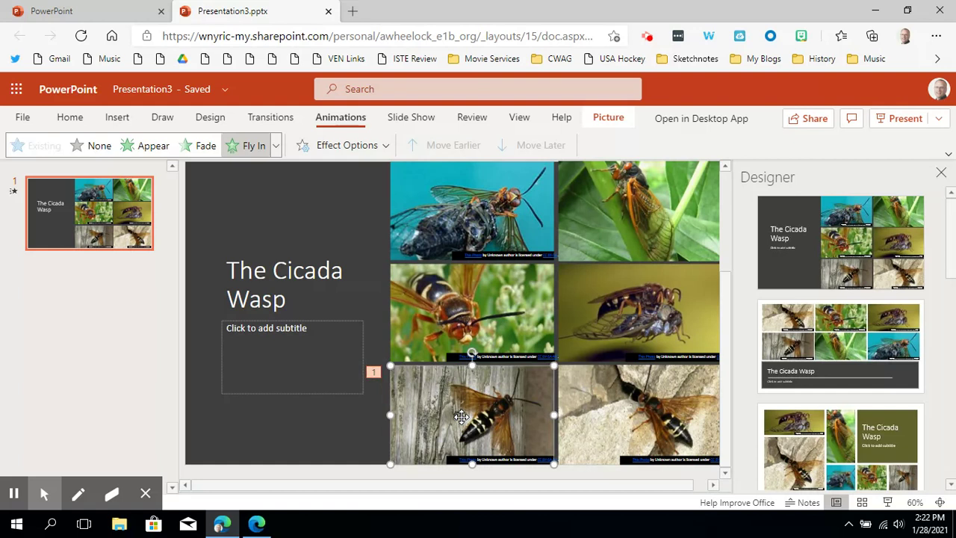
# Apply Fly In to the middle-left, top-right, middle-right and bottom-right photos.
pyautogui.click(455, 315)
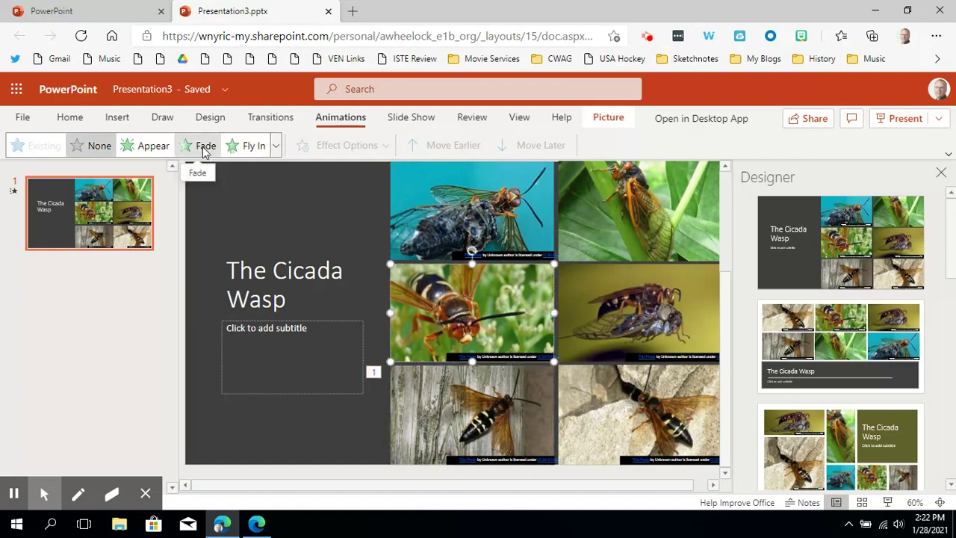
pyautogui.click(250, 146)
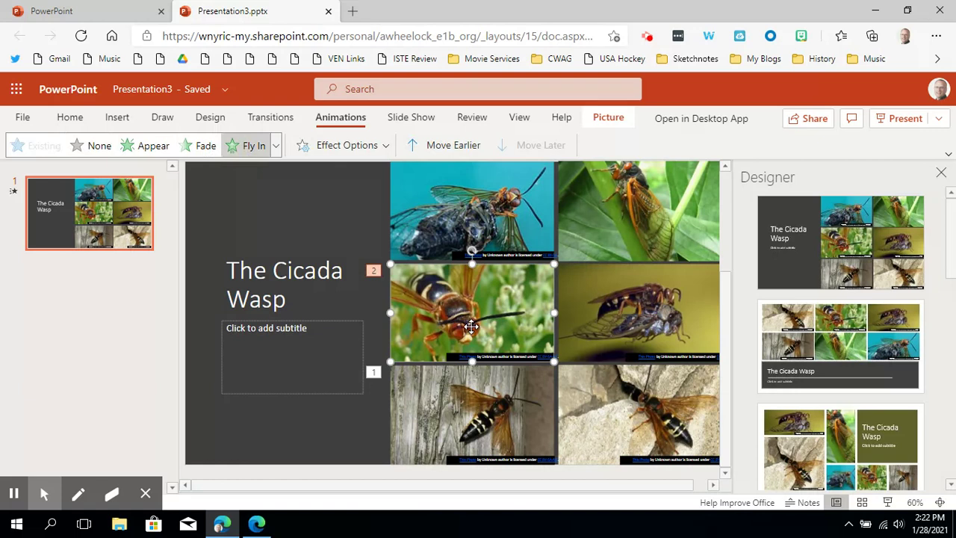
pyautogui.click(642, 215)
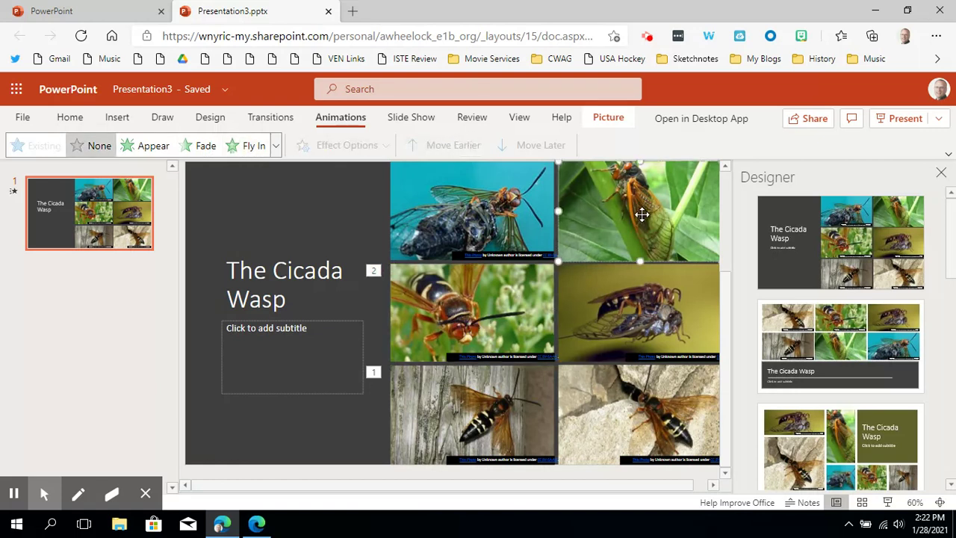
pyautogui.click(254, 145)
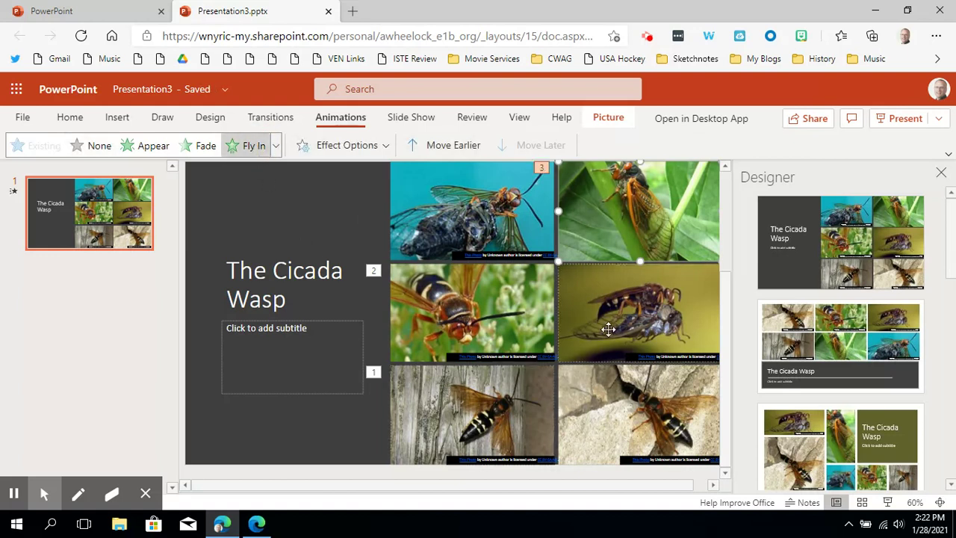
pyautogui.click(650, 322)
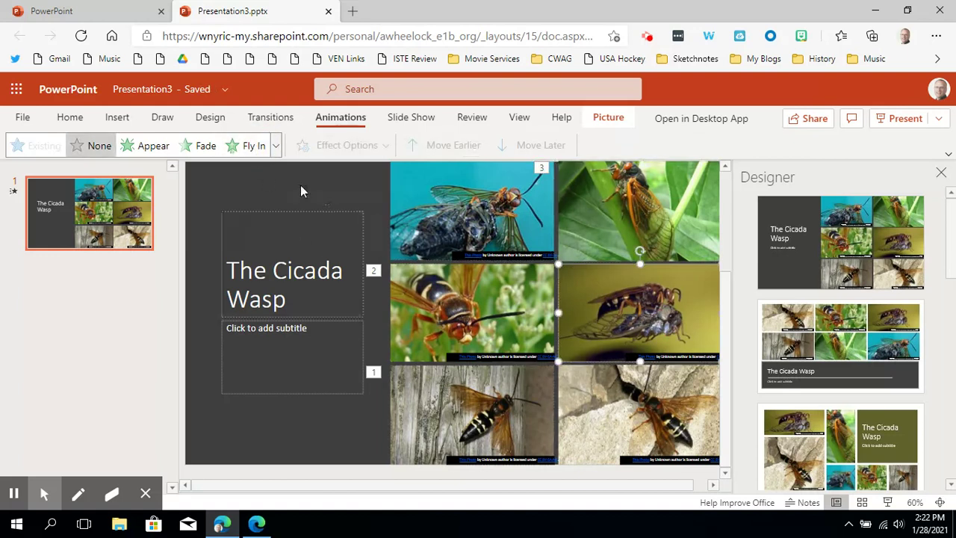
pyautogui.click(251, 148)
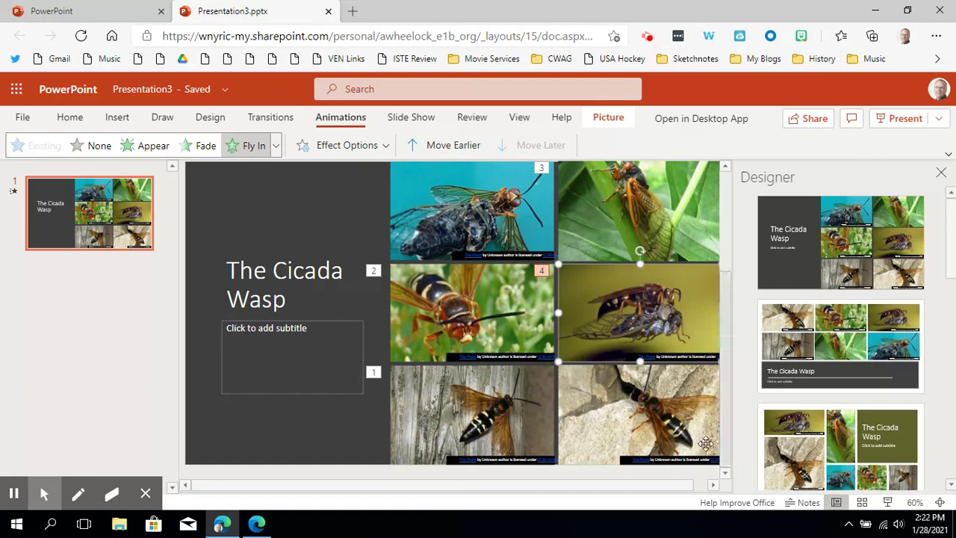
pyautogui.click(653, 420)
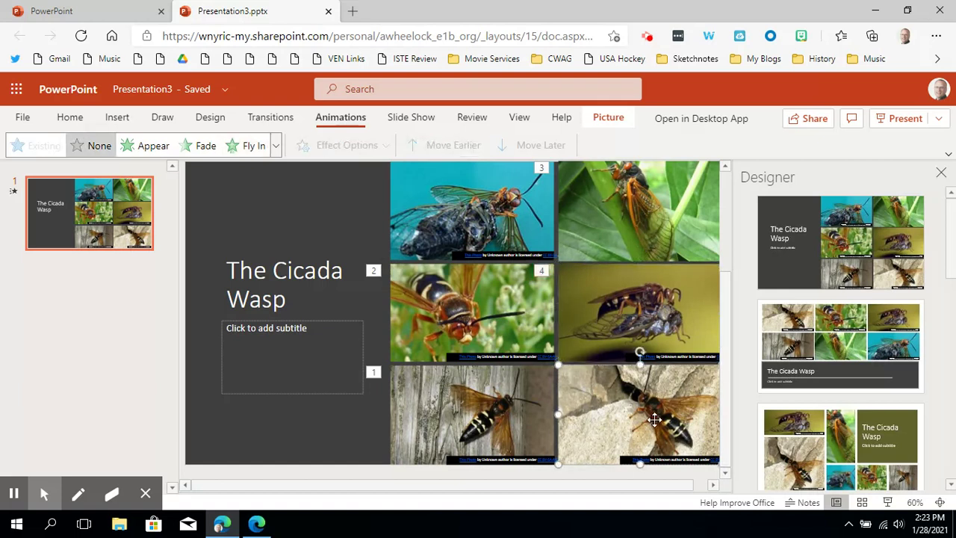
pyautogui.click(254, 146)
# Give the top-left photo Fly In as animation 6, then select the top-right photo.
pyautogui.click(475, 215)
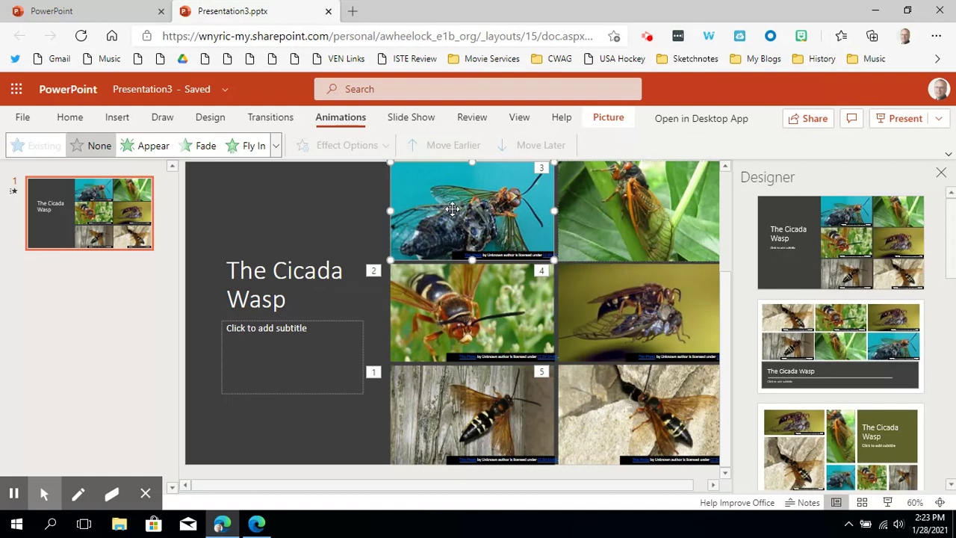
pyautogui.click(253, 145)
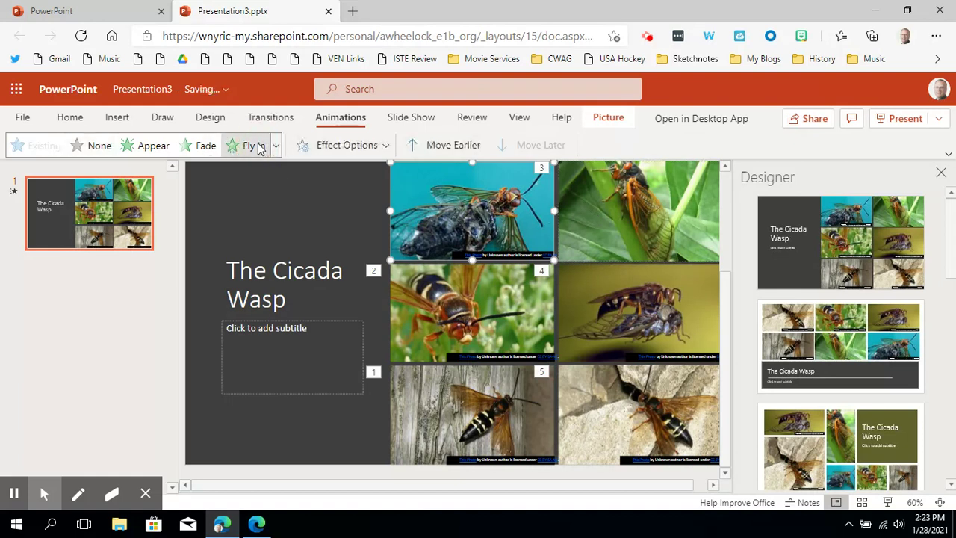
pyautogui.click(591, 215)
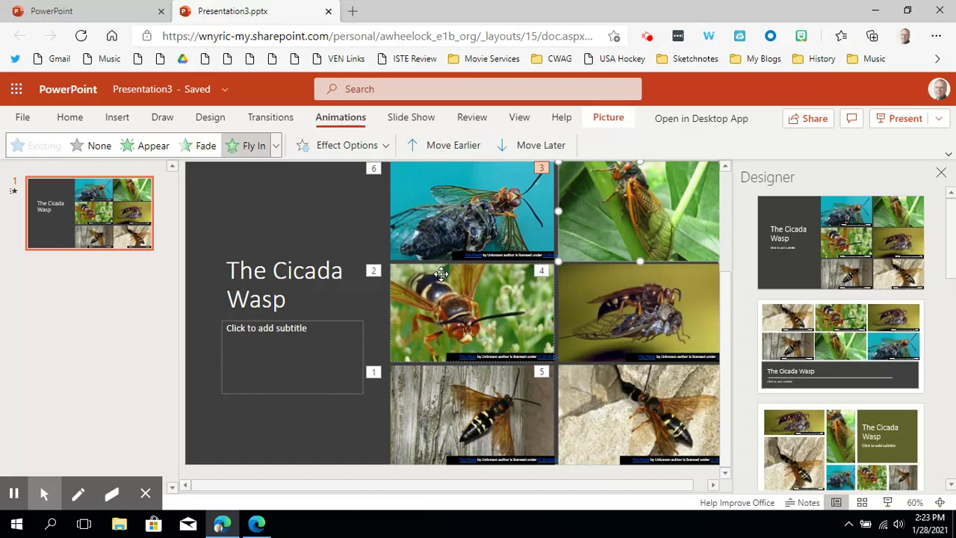
# Turn on Always Use Subtitles and start the slide show from the beginning.
pyautogui.click(409, 119)
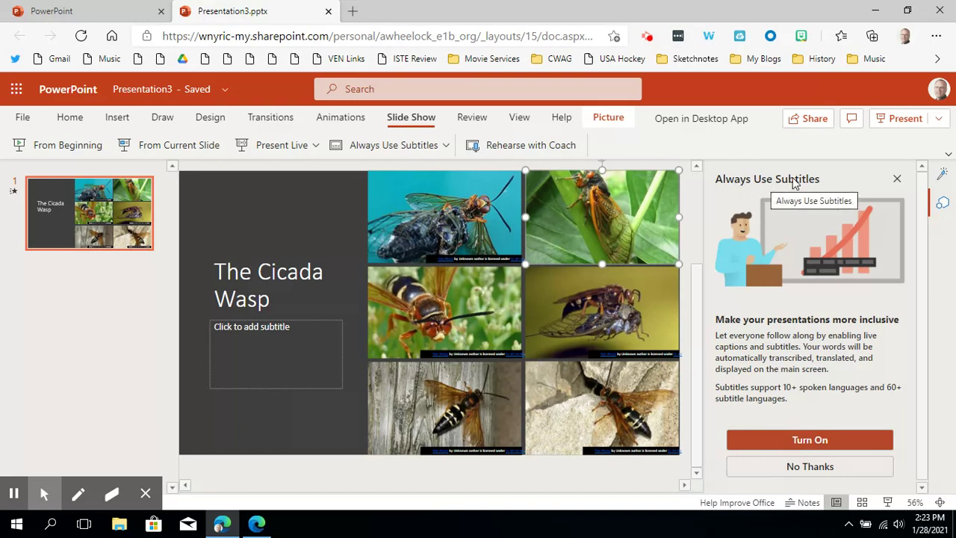
pyautogui.click(798, 434)
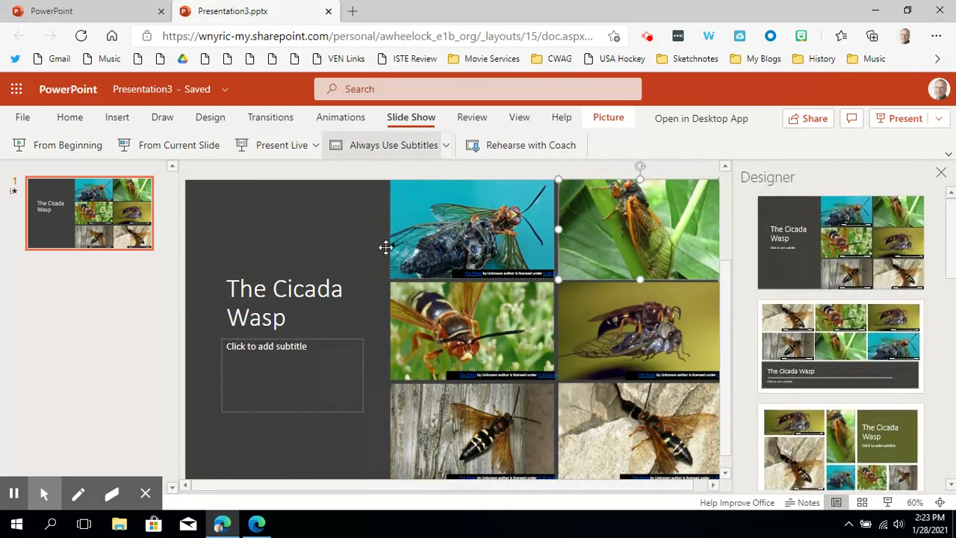
pyautogui.click(58, 147)
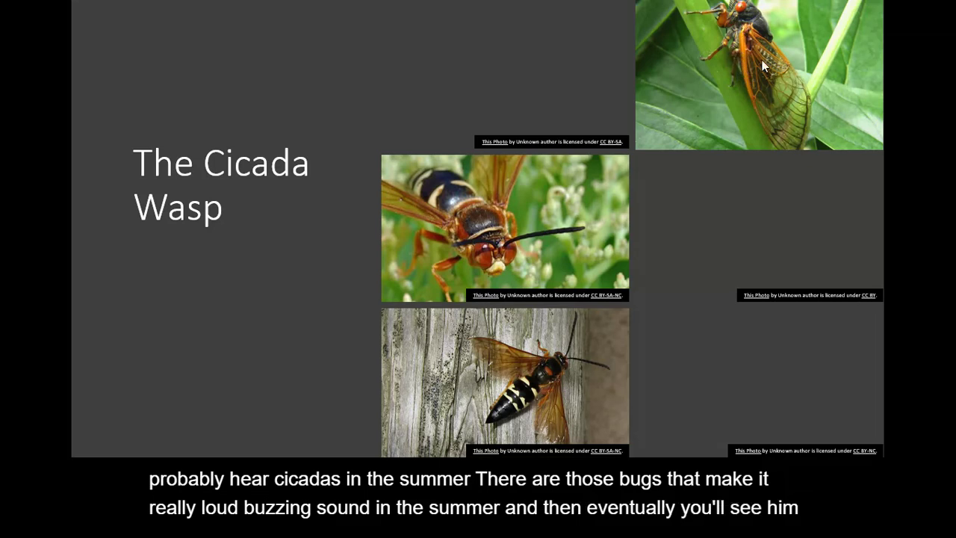
# Advance the slide show to fly in the wasp-carrying-cicada and bottom-right photos.
pyautogui.click(263, 274)
pyautogui.click(263, 274)
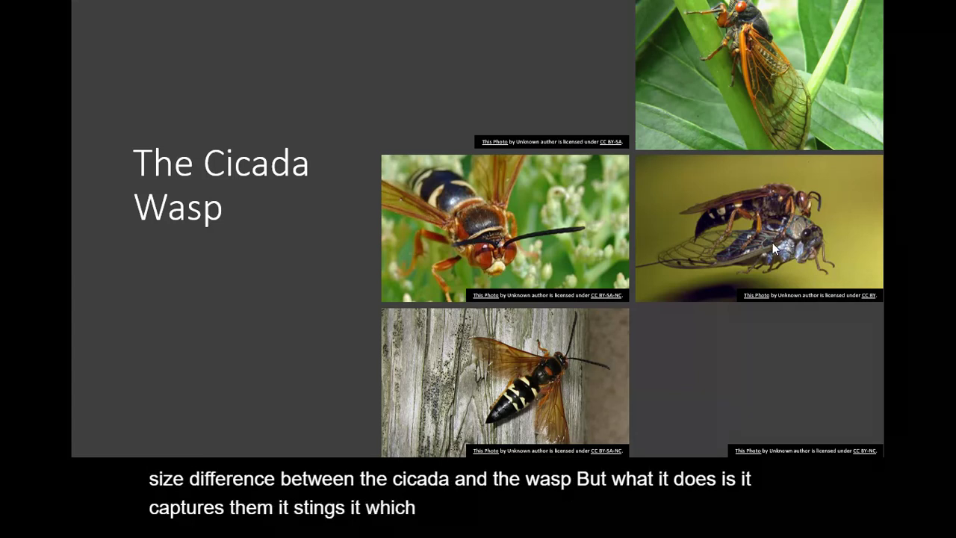
pyautogui.click(230, 318)
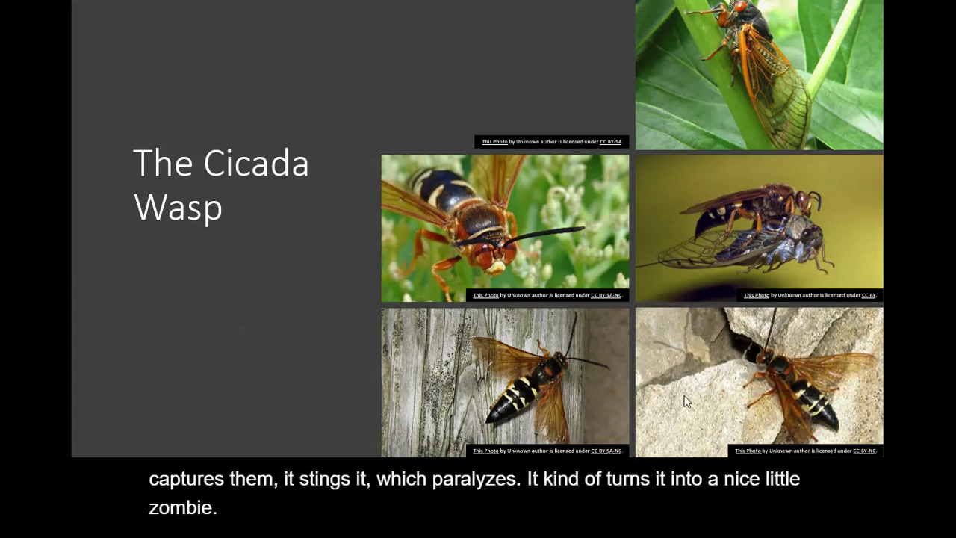